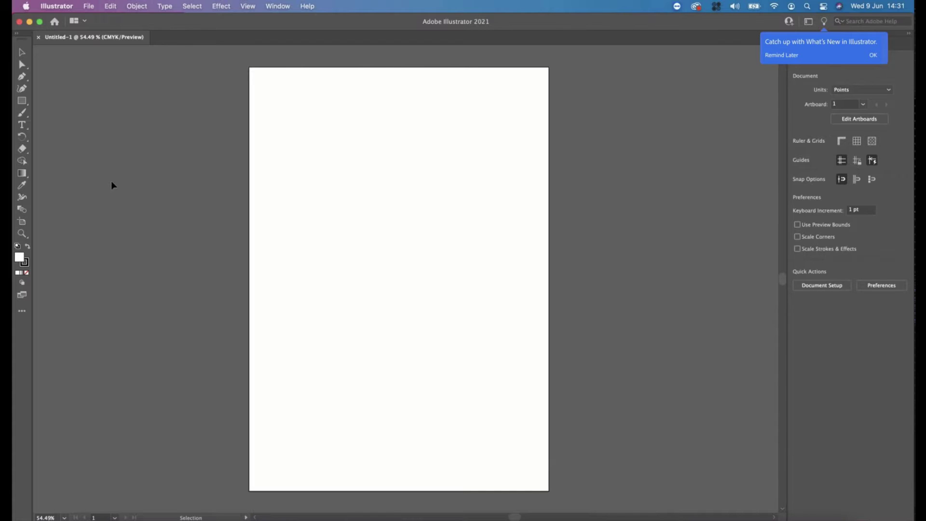
# Type 'Logo' on the artboard, enlarge it to about 116 pt and centre it.
pyautogui.click(21, 124)
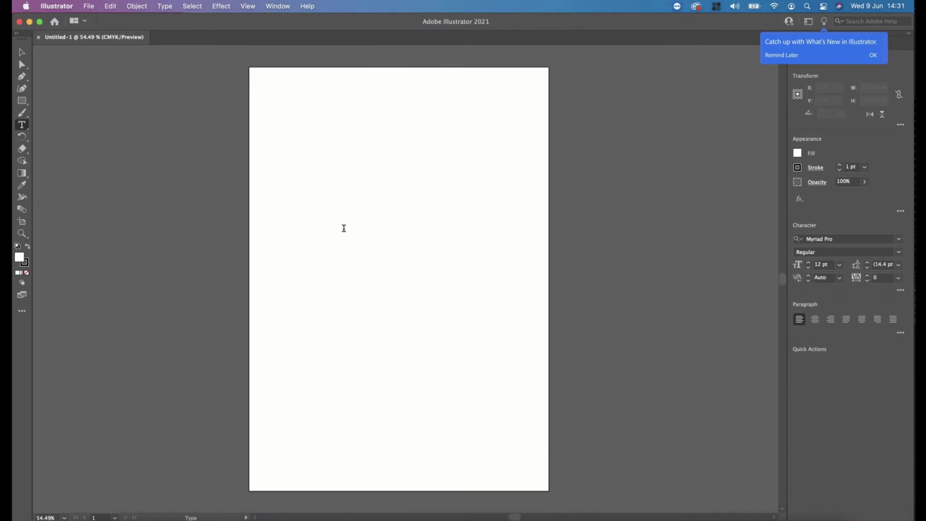
pyautogui.click(344, 230)
pyautogui.write('Logo')
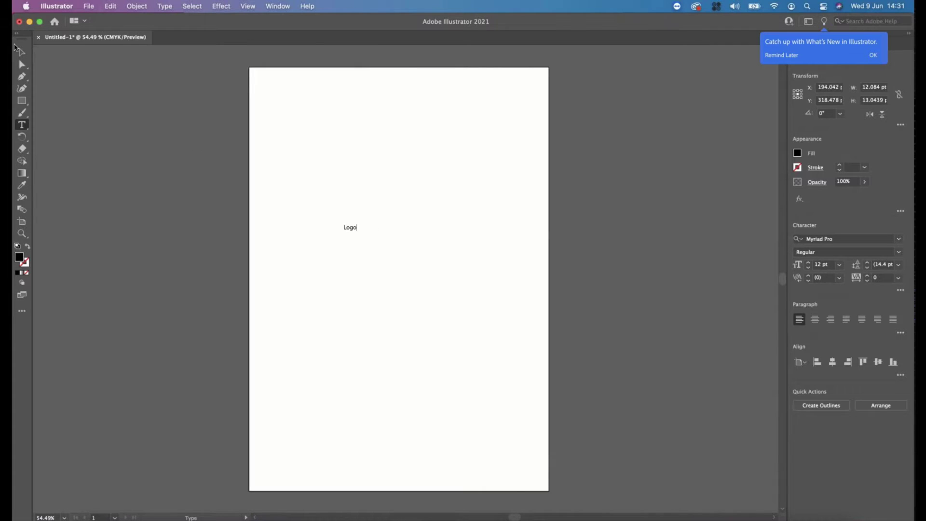
pyautogui.click(21, 51)
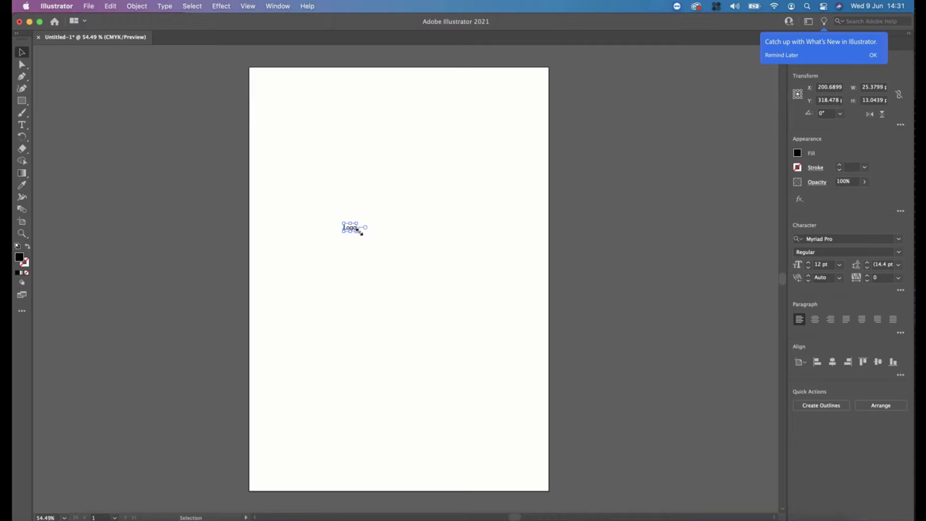
pyautogui.moveTo(360, 232); pyautogui.dragTo(470, 300)
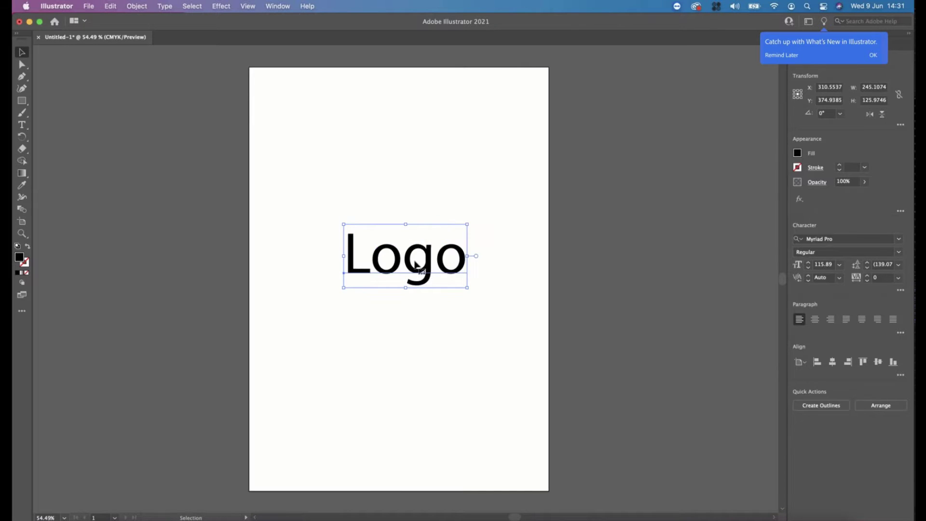
pyautogui.moveTo(409, 259); pyautogui.dragTo(394, 254)
pyautogui.click(335, 182)
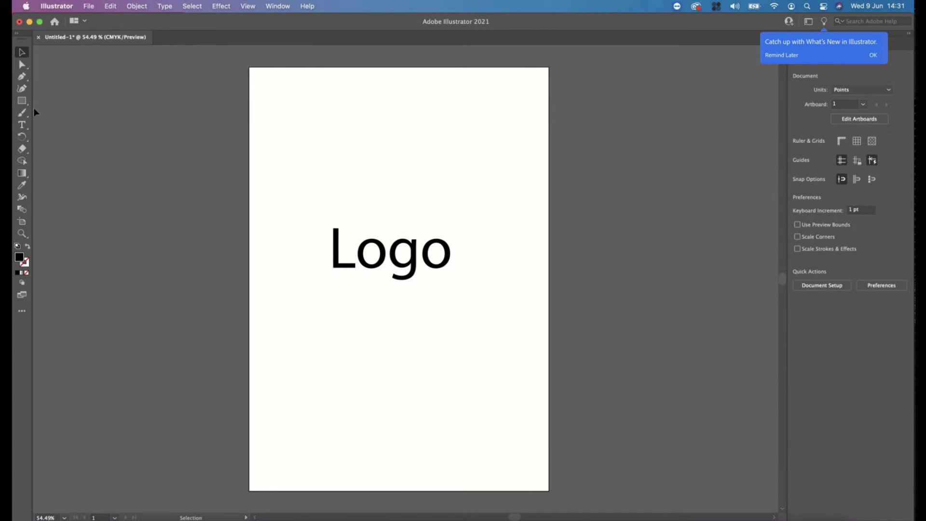
# Draw a hollow ellipse over Logo with a 16 pt black stroke.
pyautogui.click(22, 101)
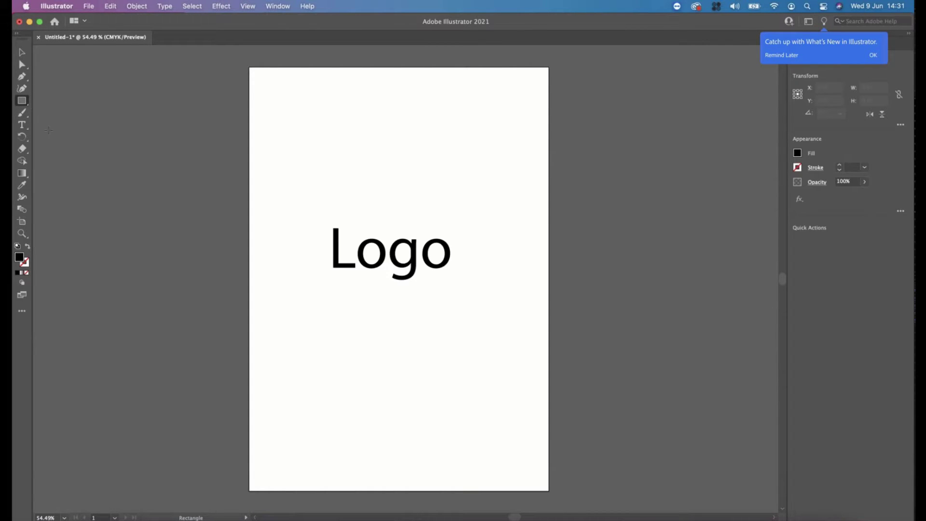
pyautogui.click(23, 103)
pyautogui.moveTo(23, 103); pyautogui.dragTo(68, 111)
pyautogui.moveTo(280, 172); pyautogui.dragTo(515, 363)
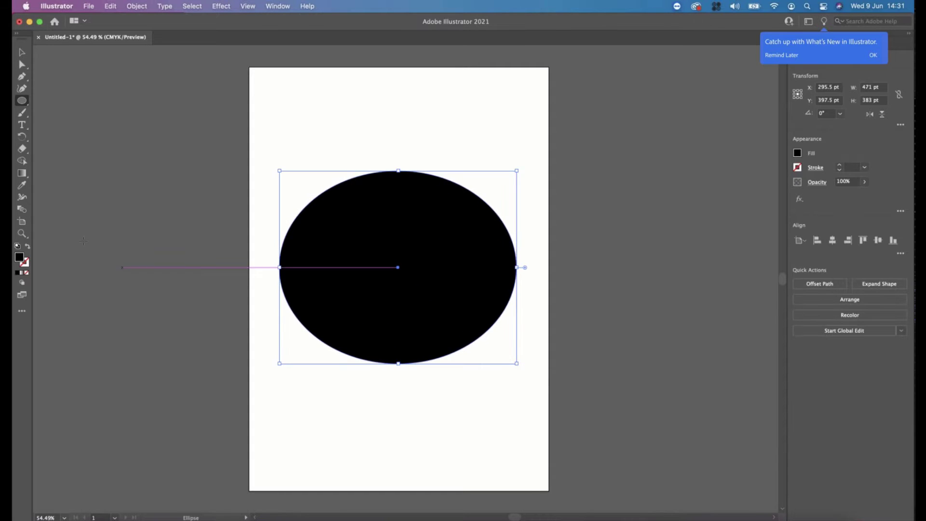
pyautogui.click(28, 248)
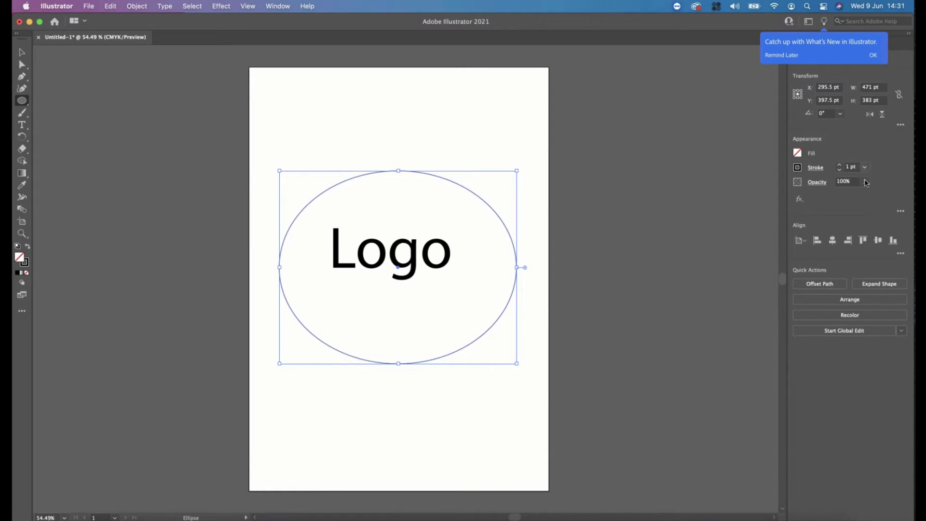
pyautogui.click(864, 167)
pyautogui.click(878, 341)
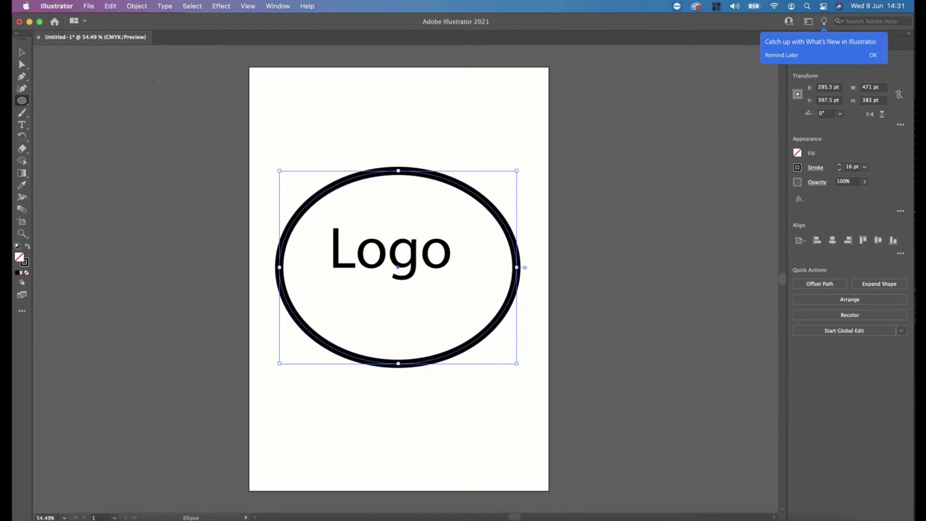
# Shrink the ellipse and centre it around the word Logo.
pyautogui.press('v')
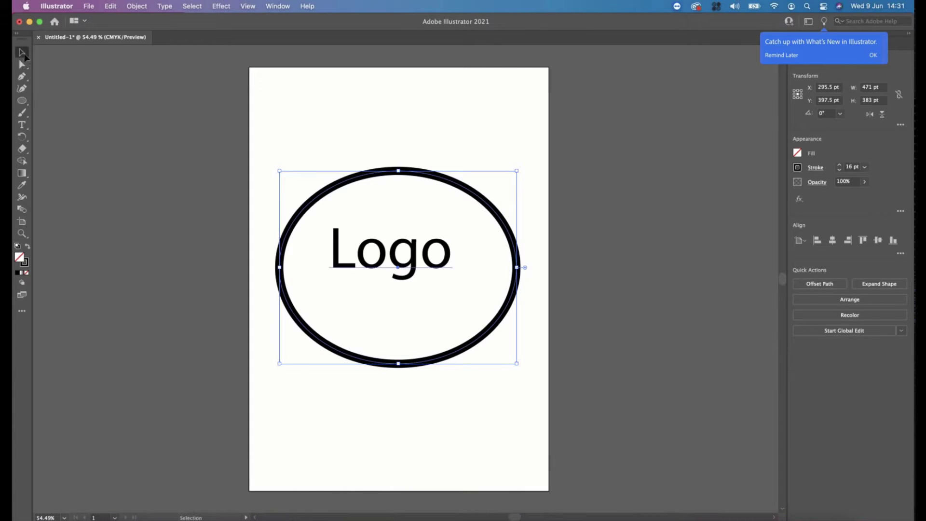
pyautogui.moveTo(513, 360); pyautogui.dragTo(465, 321)
pyautogui.moveTo(462, 263); pyautogui.dragTo(483, 267)
pyautogui.click(502, 320)
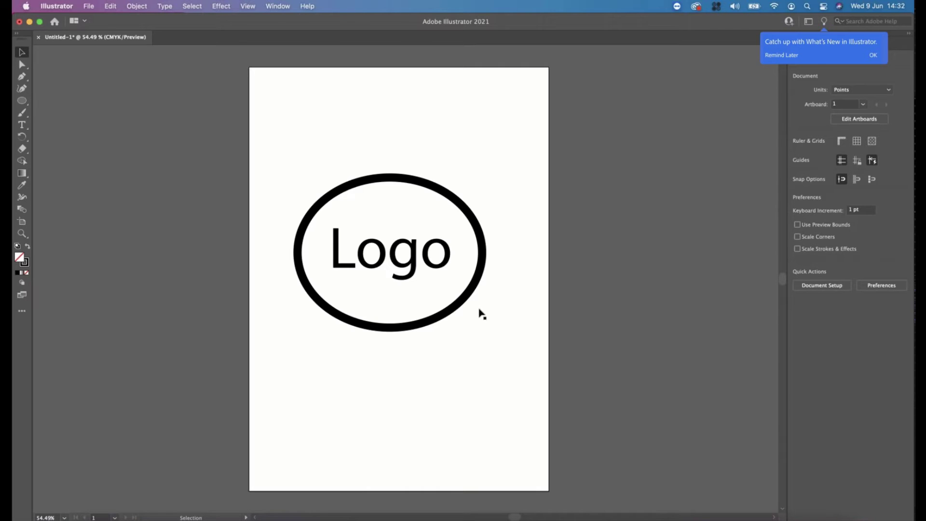
pyautogui.click(417, 261)
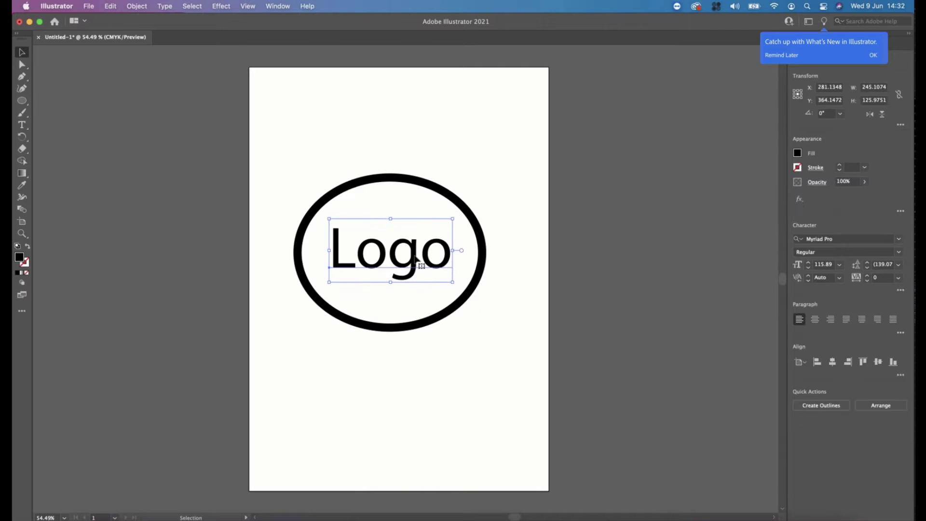
# Apply Create Outlines to the Logo text from its context menu.
pyautogui.click(166, 8)
pyautogui.moveTo(140, 7)
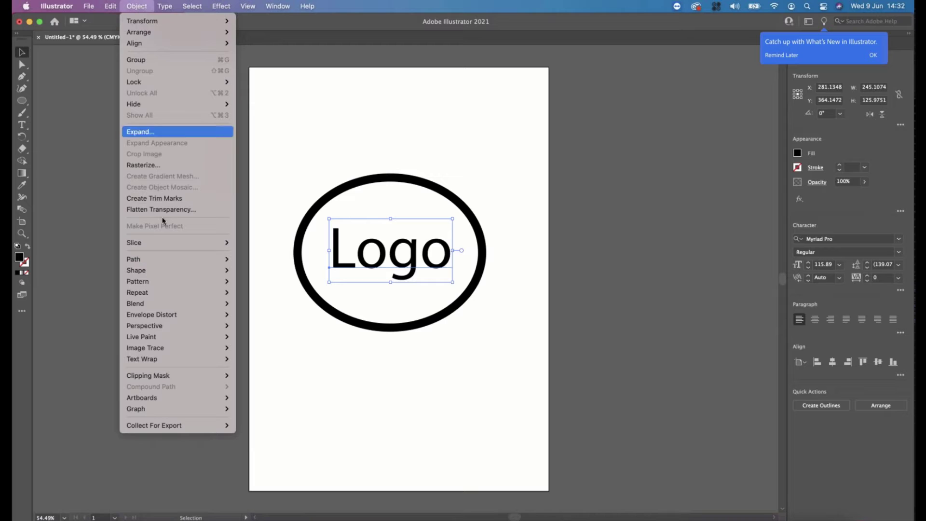
pyautogui.moveTo(168, 261)
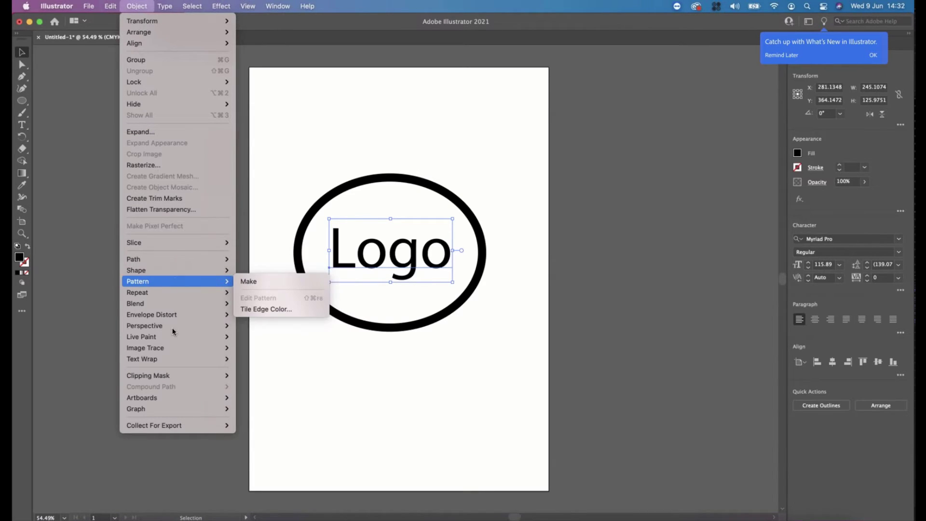
pyautogui.moveTo(180, 358)
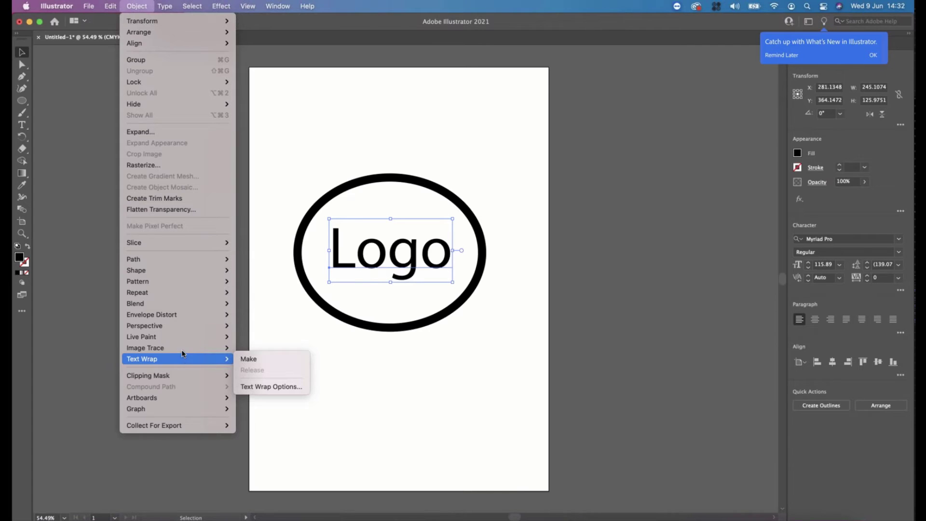
pyautogui.moveTo(110, 5)
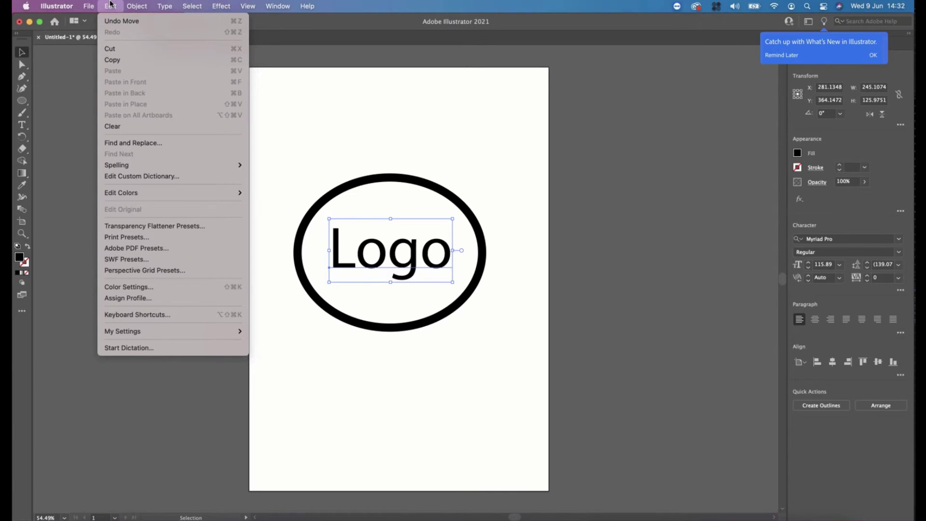
pyautogui.click(365, 251)
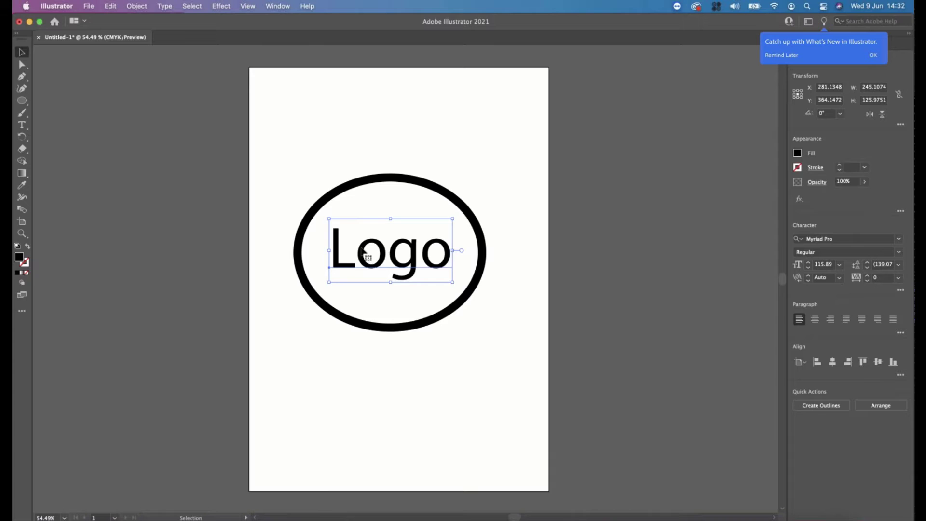
pyautogui.rightClick(362, 246)
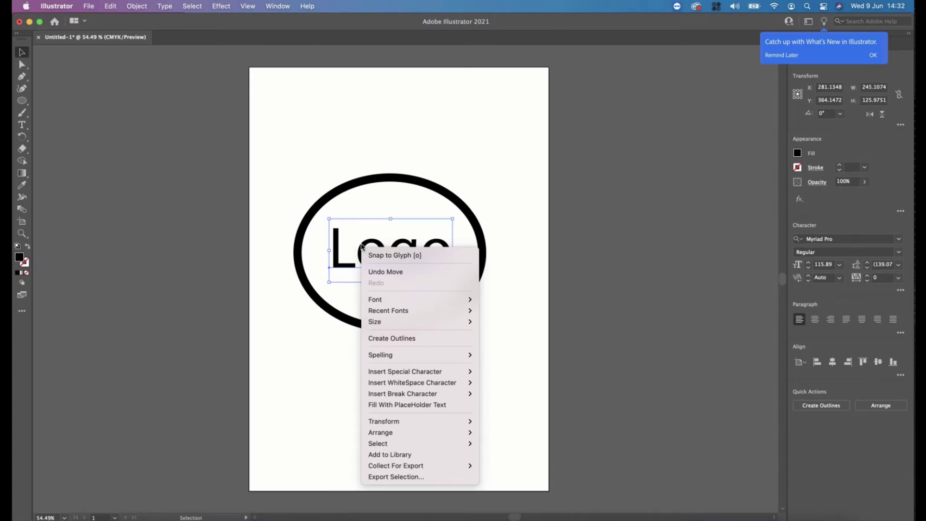
pyautogui.click(413, 340)
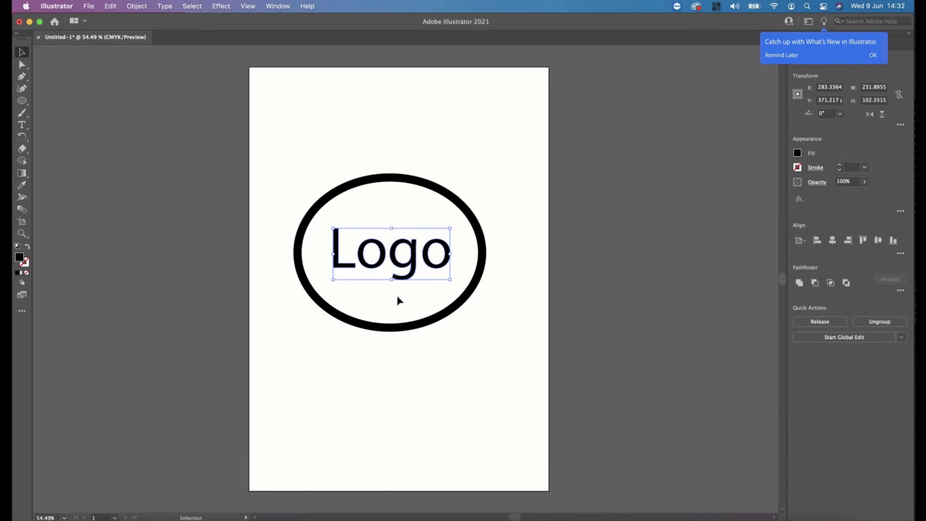
pyautogui.click(397, 304)
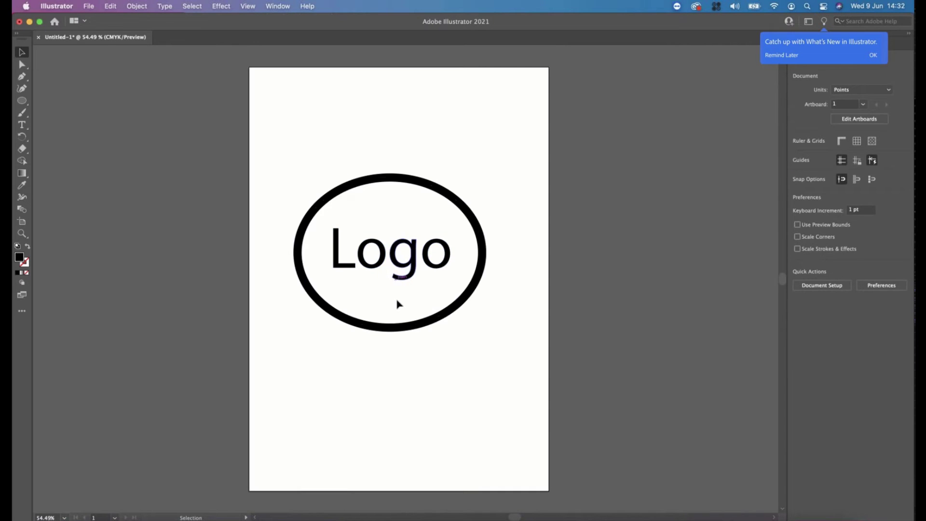
pyautogui.click(386, 253)
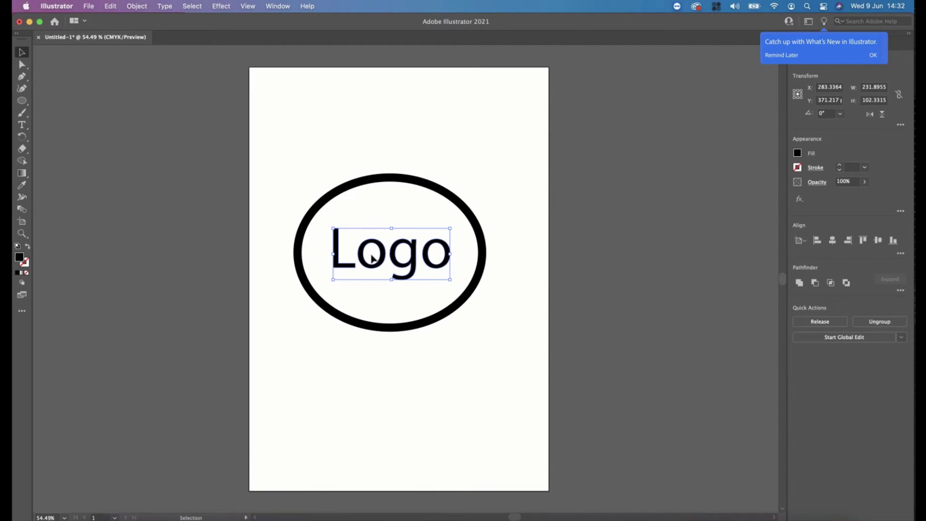
pyautogui.click(372, 185)
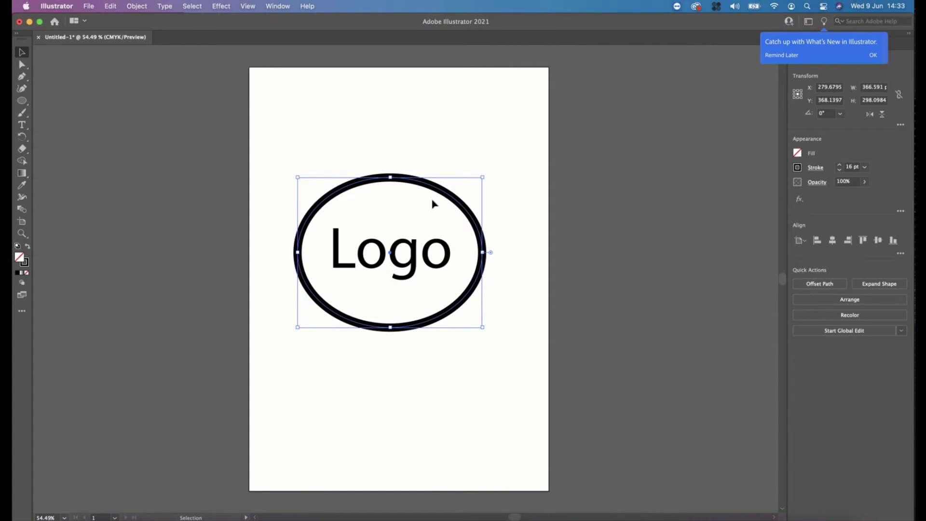
# Apply Object > Path > Outline Stroke to turn the ellipse's 16 pt stroke into a filled ring.
pyautogui.rightClick(349, 191)
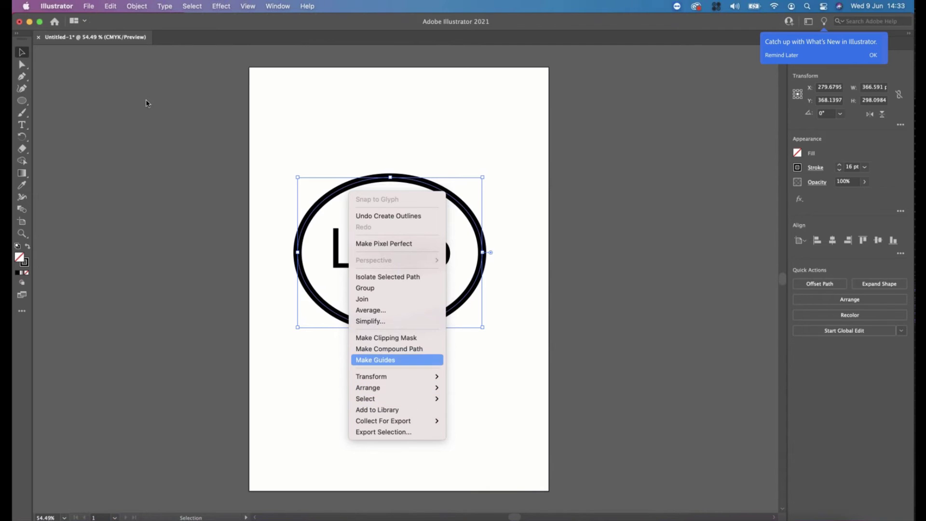
pyautogui.click(135, 7)
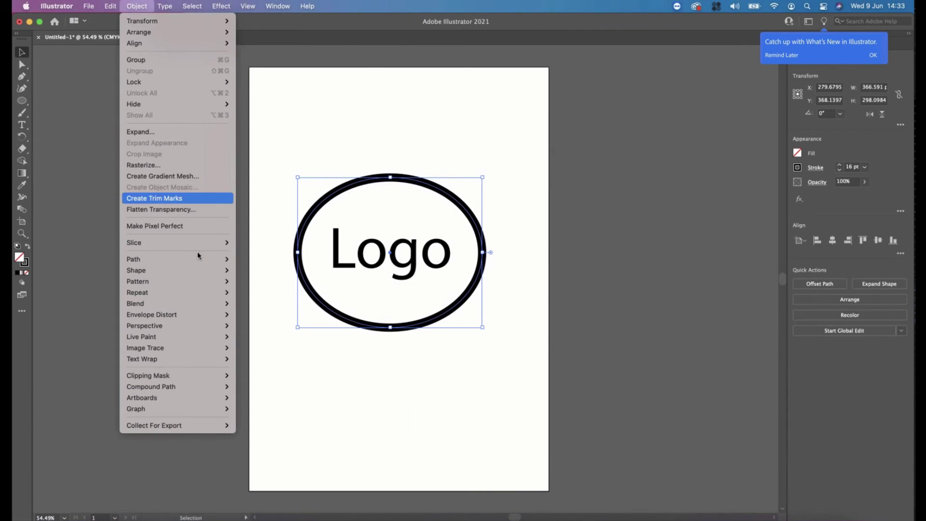
pyautogui.moveTo(197, 260)
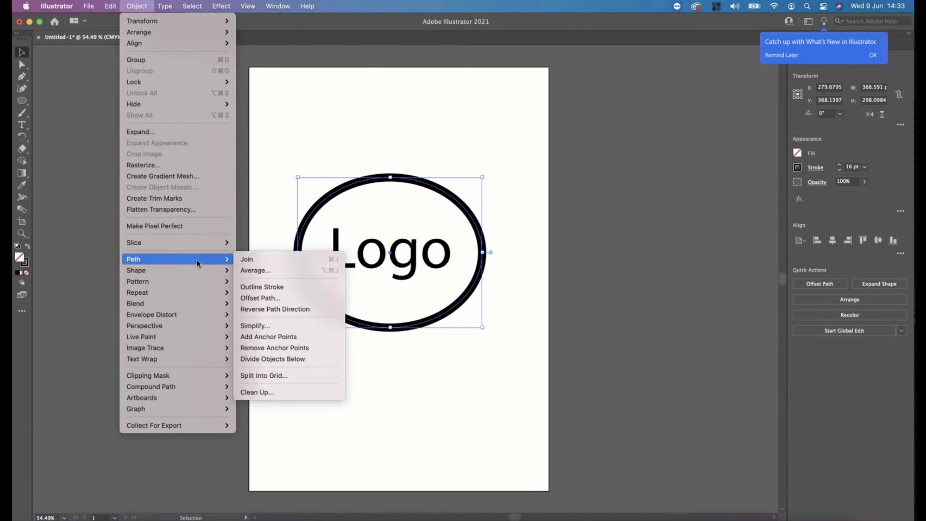
pyautogui.click(278, 288)
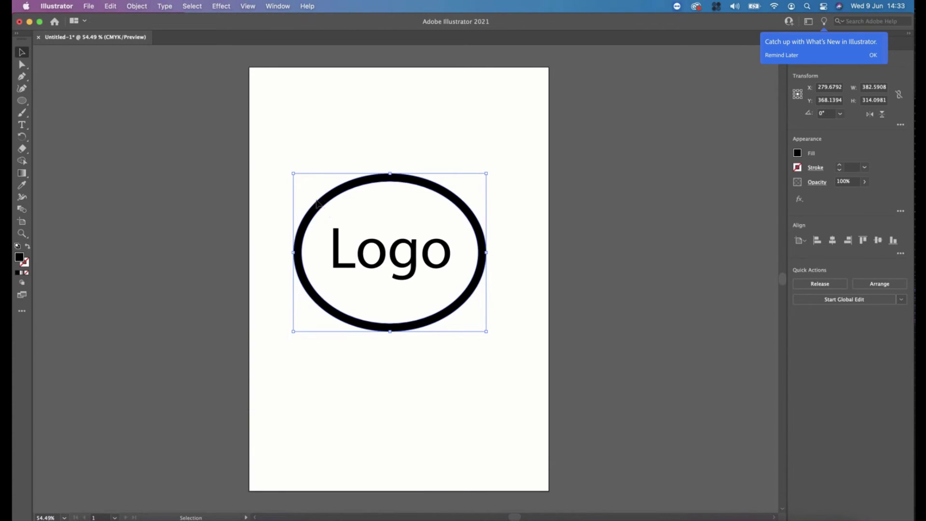
# Save As the artwork to the Desktop on this computer under the name Logo.
pyautogui.click(404, 386)
pyautogui.click(89, 5)
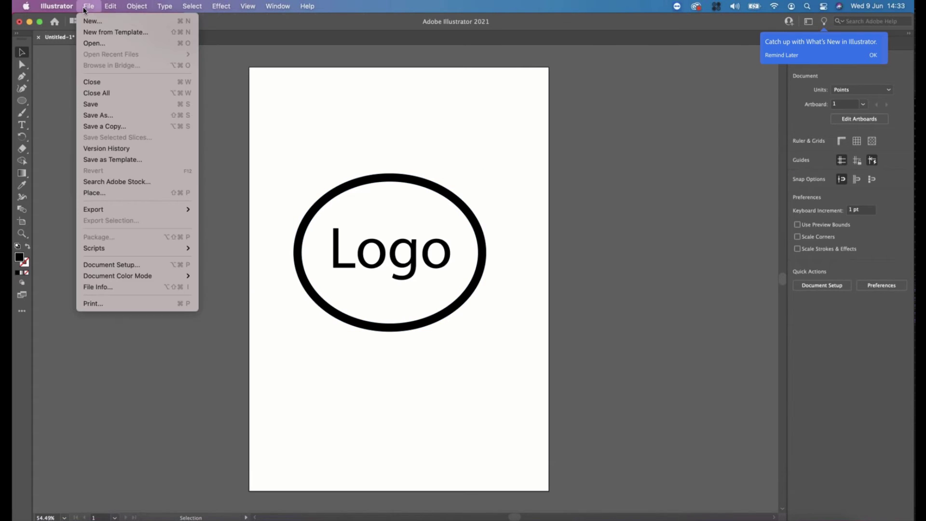
pyautogui.click(120, 117)
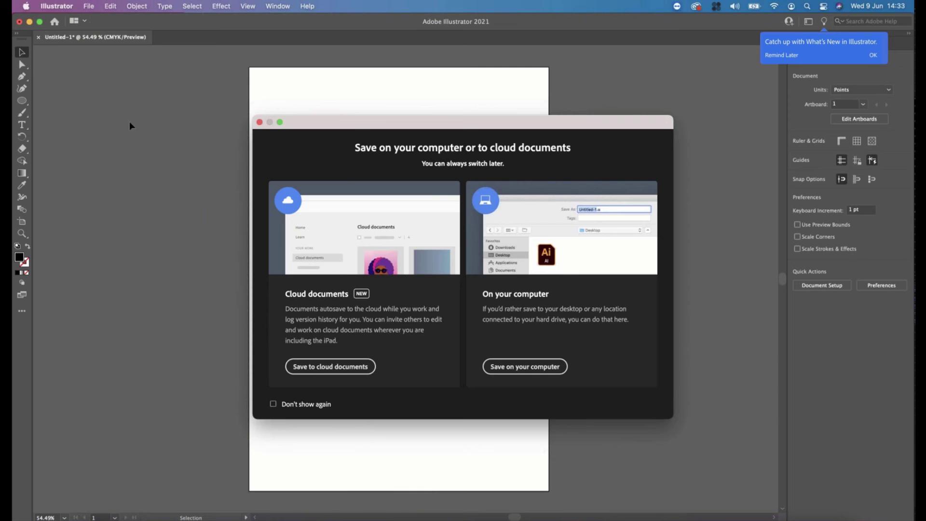
pyautogui.click(512, 371)
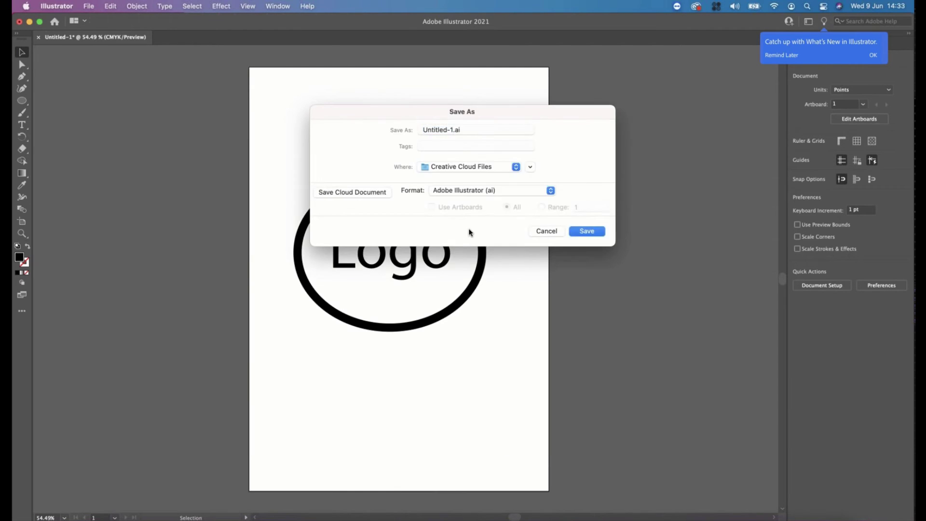
pyautogui.click(530, 167)
pyautogui.click(296, 157)
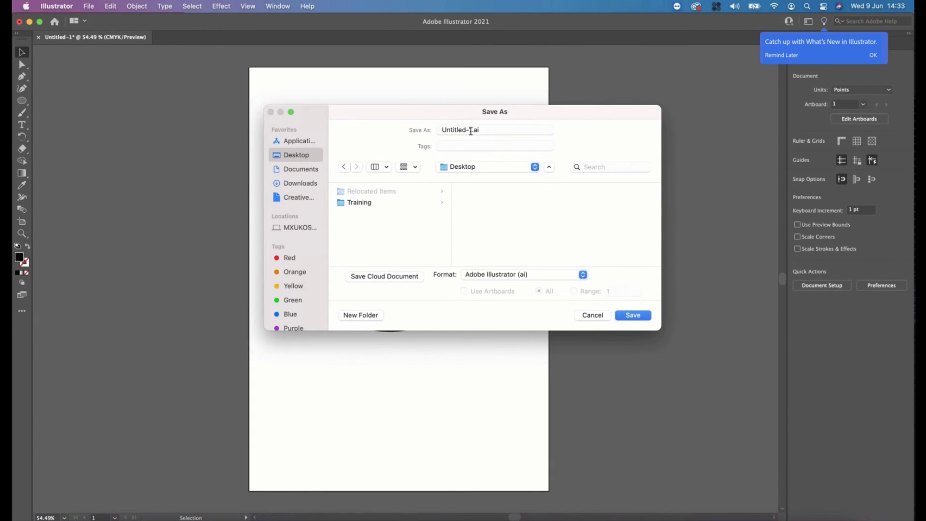
pyautogui.click(464, 131)
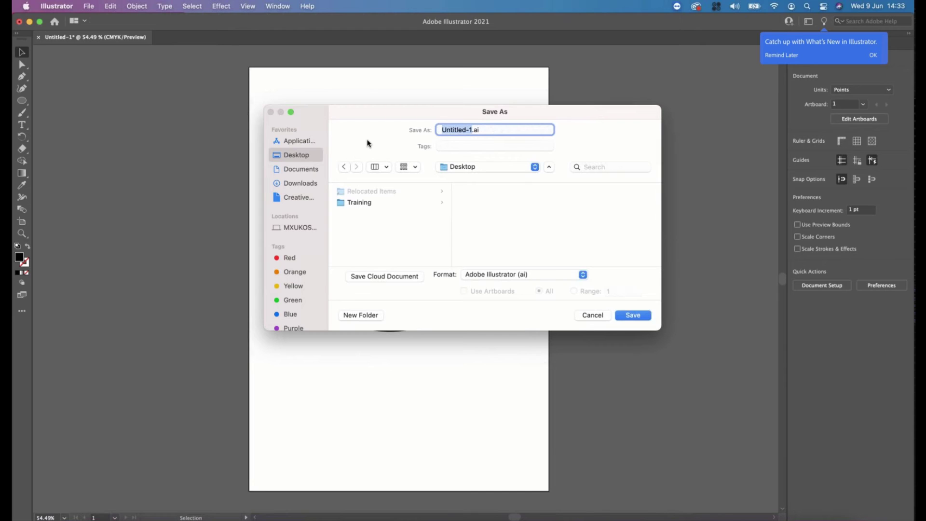
pyautogui.write('Export')
pyautogui.press('super+a')
pyautogui.write('Logo')
pyautogui.click(629, 318)
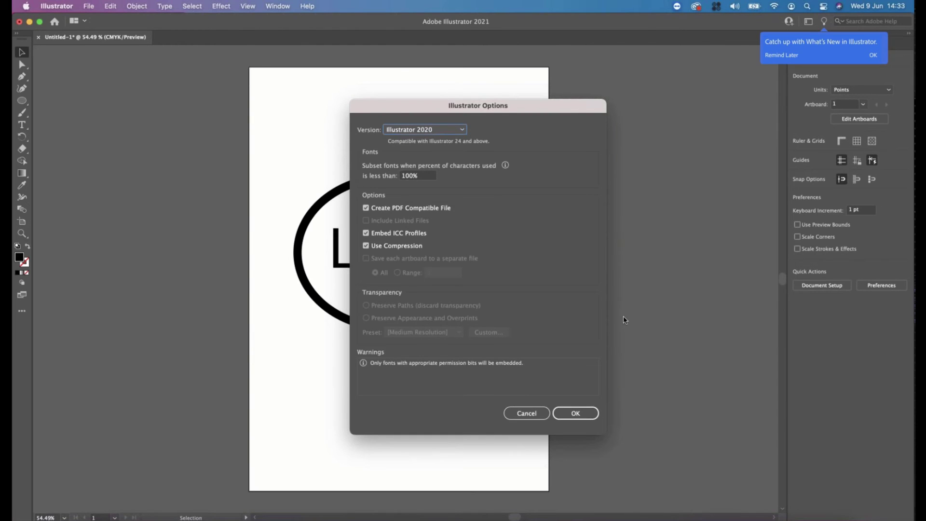
# Set the Illustrator Options version to Illustrator 8 and accept the older-format warning.
pyautogui.click(423, 128)
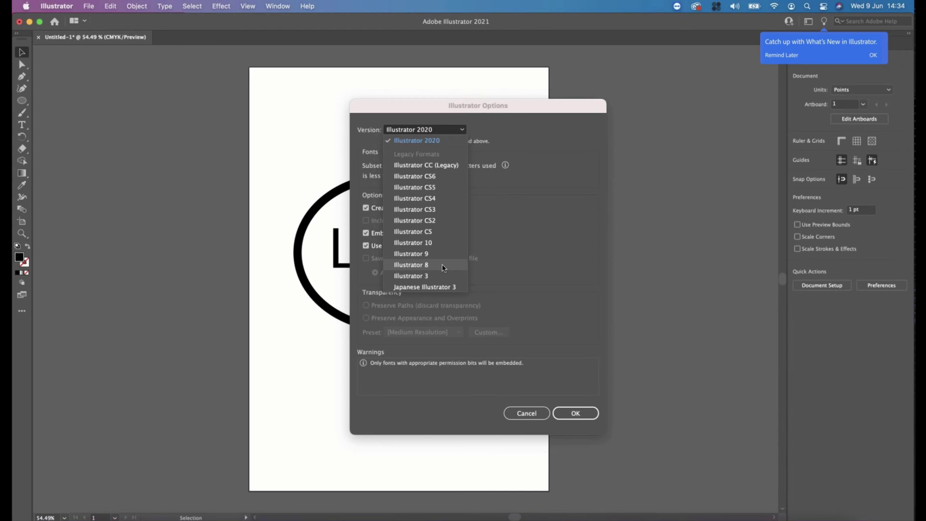
pyautogui.click(410, 266)
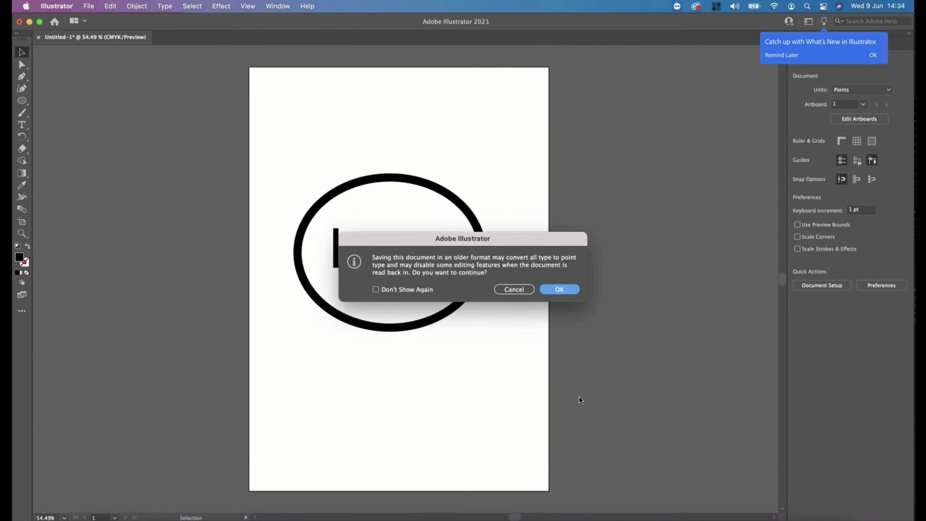
pyautogui.click(559, 290)
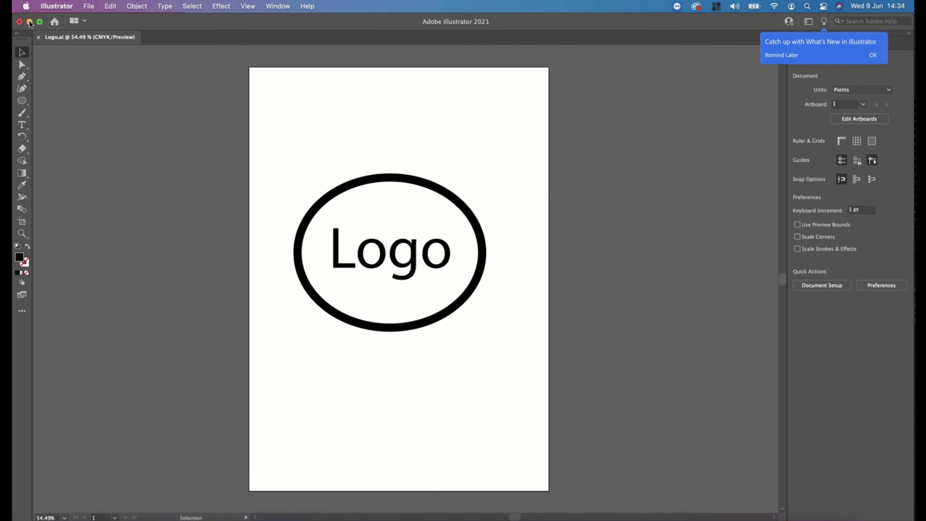
# Minimize Illustrator and show Logo.ai selected in a Finder Desktop window over Cinema 4D.
pyautogui.click(29, 22)
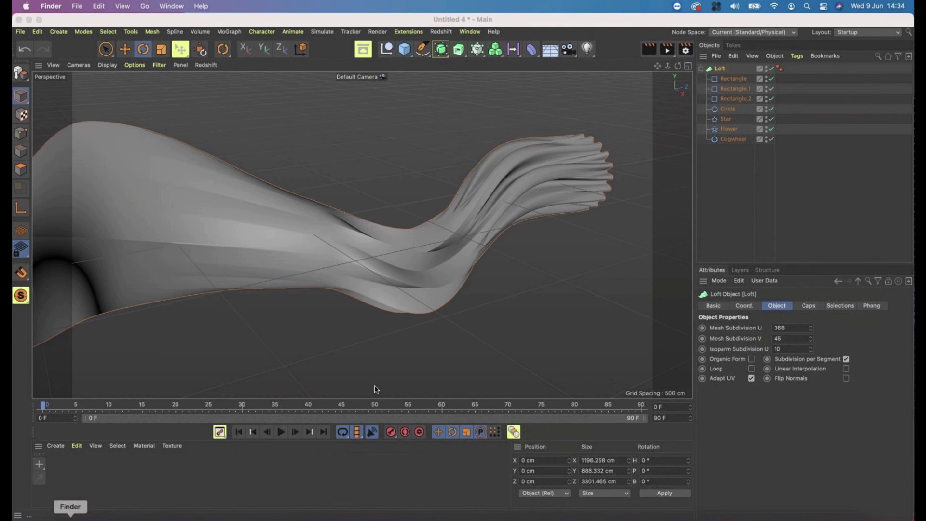
pyautogui.press('super+n')
pyautogui.click(229, 144)
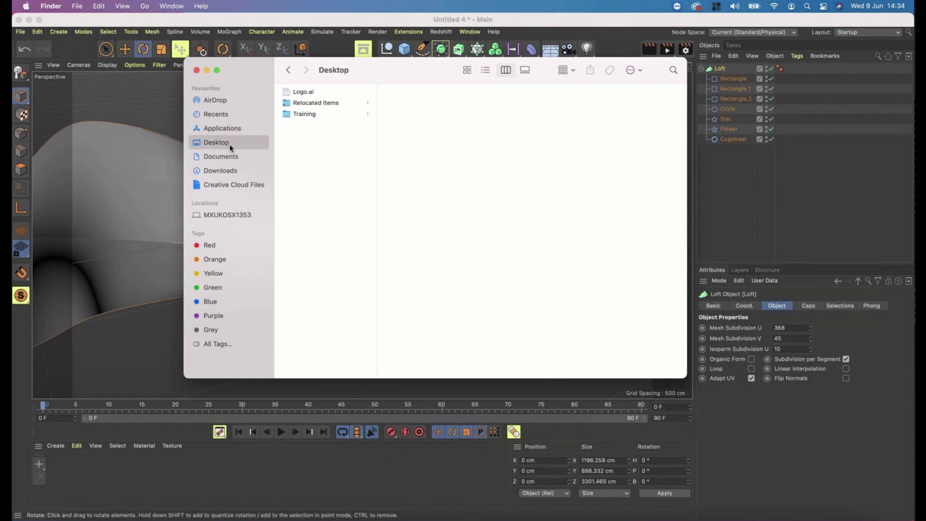
pyautogui.click(288, 93)
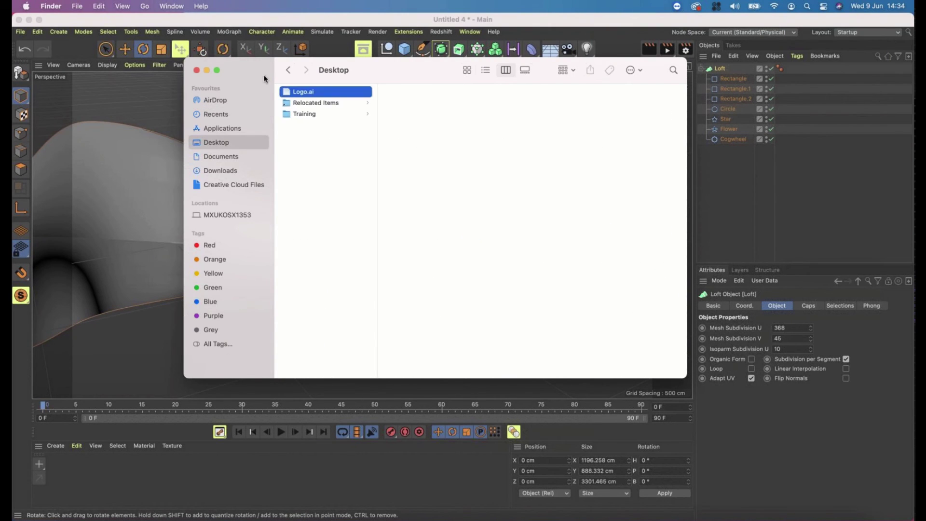
pyautogui.moveTo(265, 78); pyautogui.dragTo(503, 175)
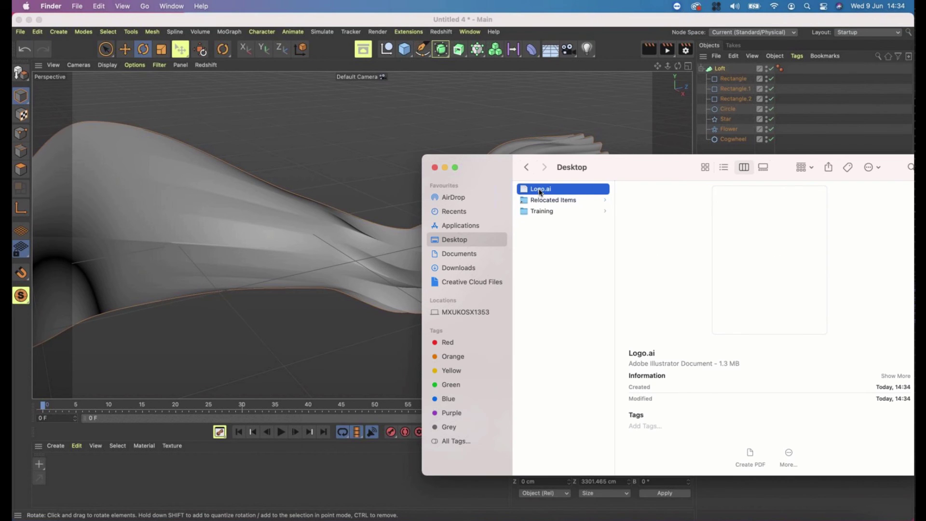
# Start a new Cinema 4D project and import Logo.ai from Finder as splines.
pyautogui.click(21, 32)
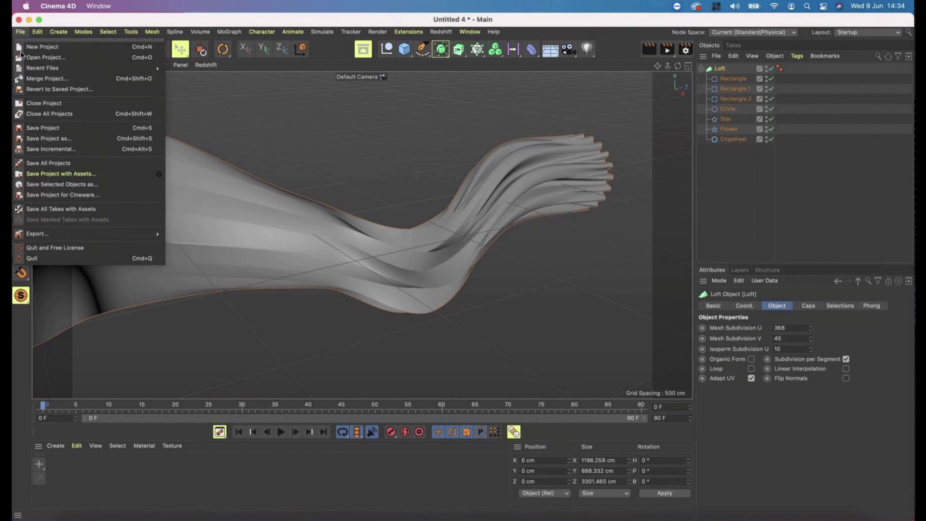
pyautogui.click(35, 50)
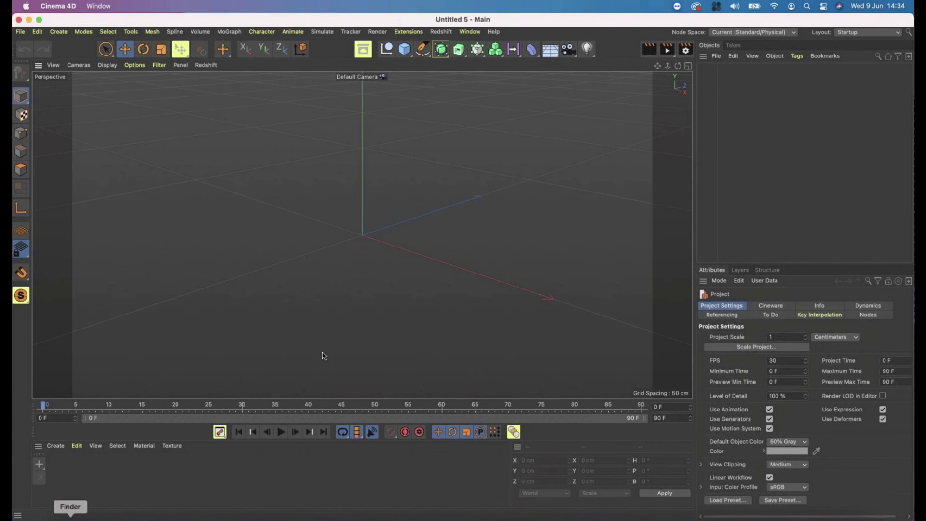
pyautogui.press('super+Tab')
pyautogui.moveTo(417, 202); pyautogui.dragTo(383, 204)
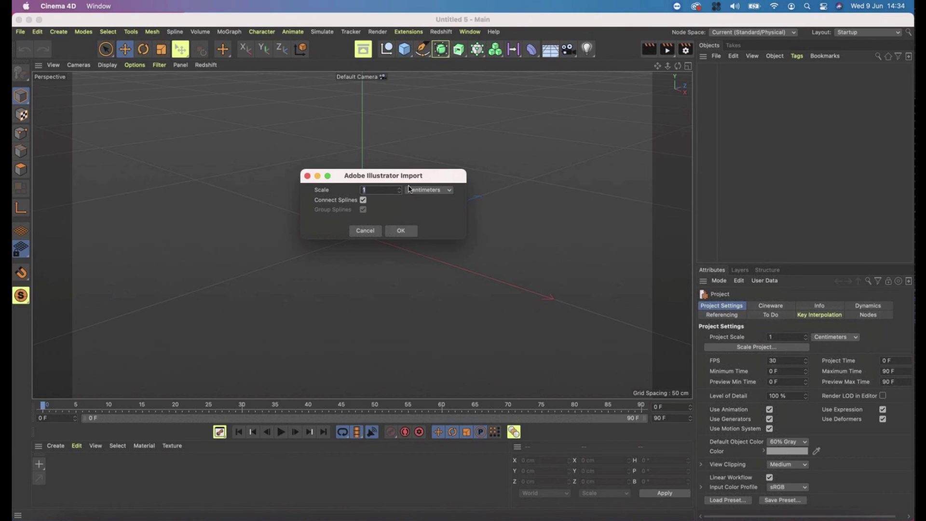
pyautogui.click(400, 232)
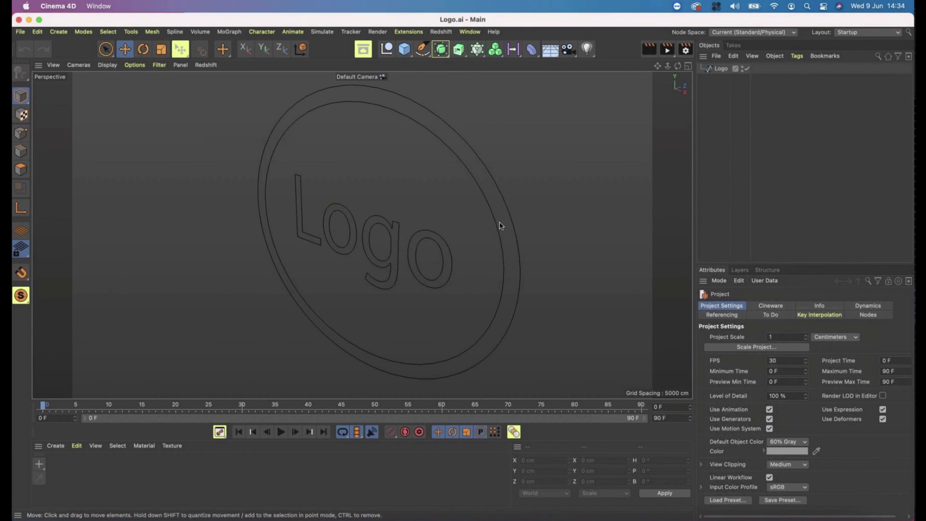
pyautogui.keyDown('alt'); pyautogui.moveTo(539, 203); pyautogui.dragTo(512, 226); pyautogui.keyUp('alt')
pyautogui.click(721, 69)
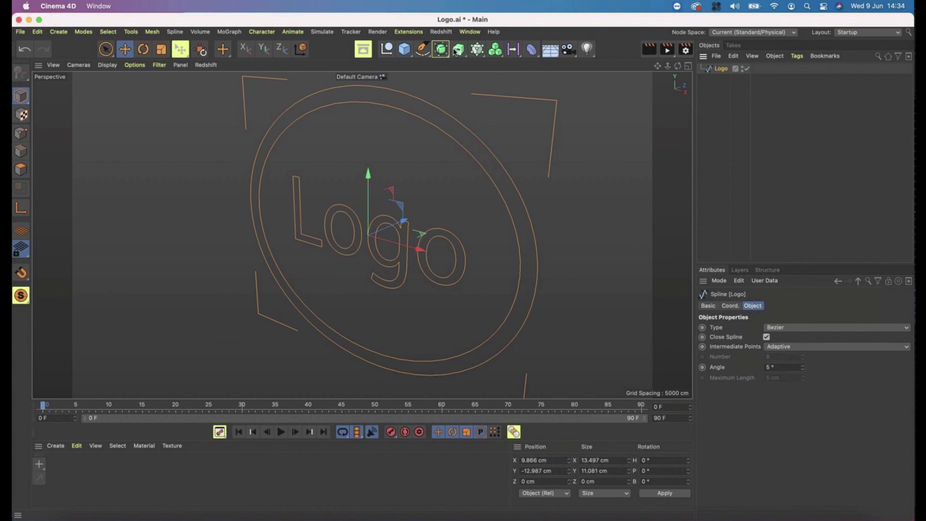
pyautogui.click(459, 50)
pyautogui.press('h')
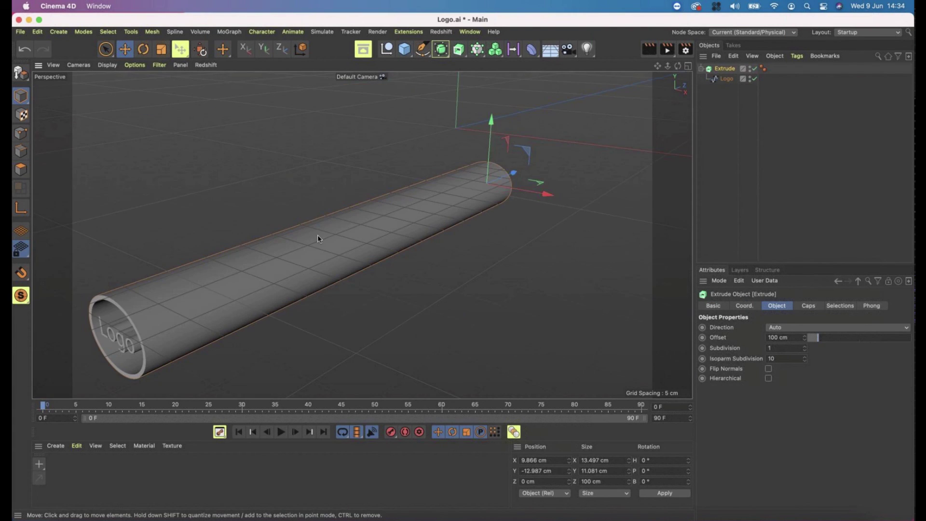
pyautogui.moveTo(814, 338); pyautogui.dragTo(809, 341)
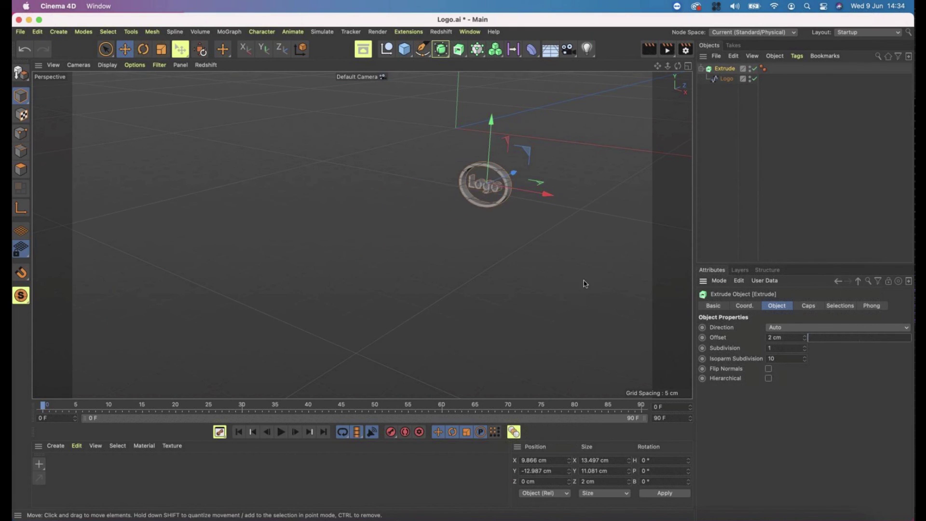
pyautogui.press('h')
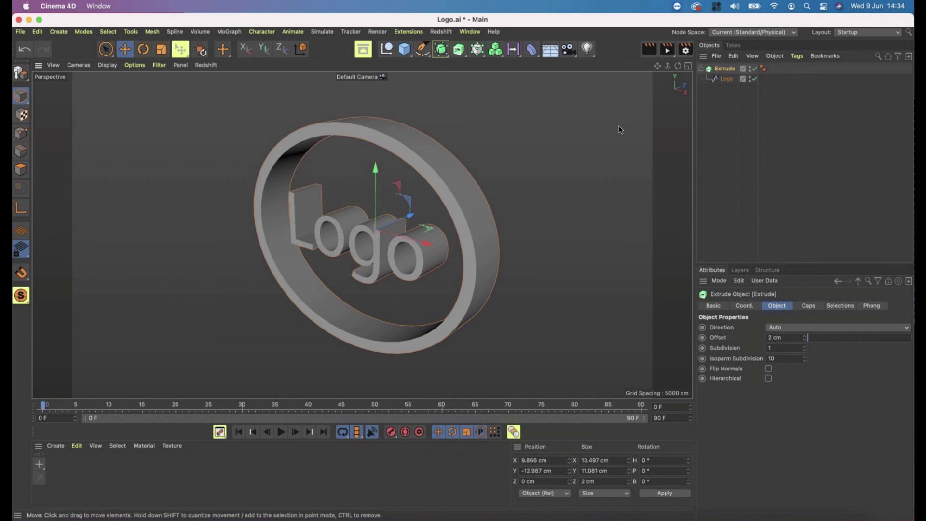
pyautogui.moveTo(727, 80); pyautogui.dragTo(717, 82)
pyautogui.click(724, 71)
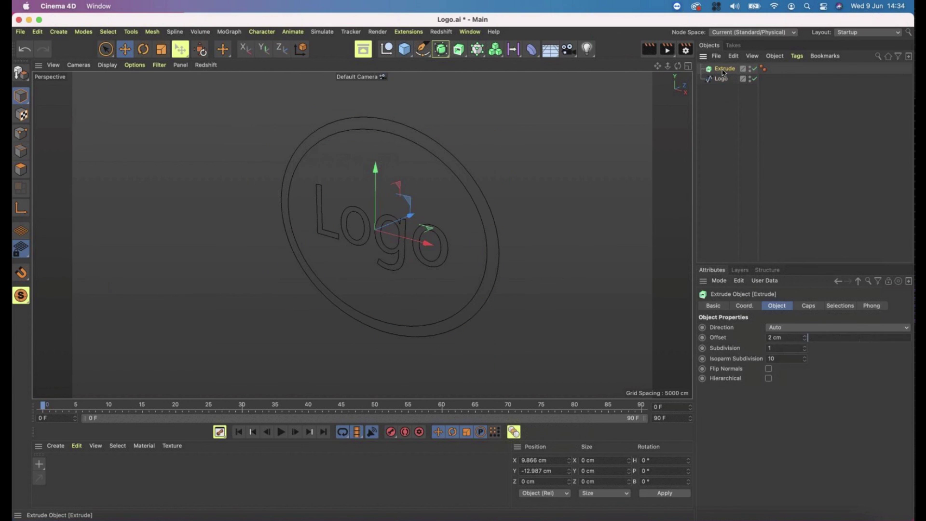
pyautogui.press('Delete')
pyautogui.click(721, 69)
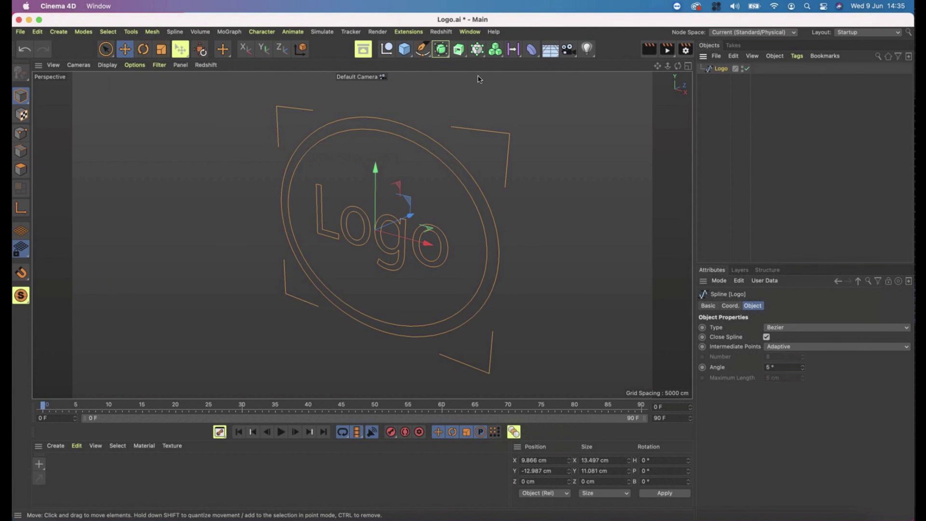
# Extrude the Logo spline 7 cm deep, then drag one outer-ring point upward.
pyautogui.keyDown('alt'); pyautogui.click(459, 50); pyautogui.keyUp('alt')
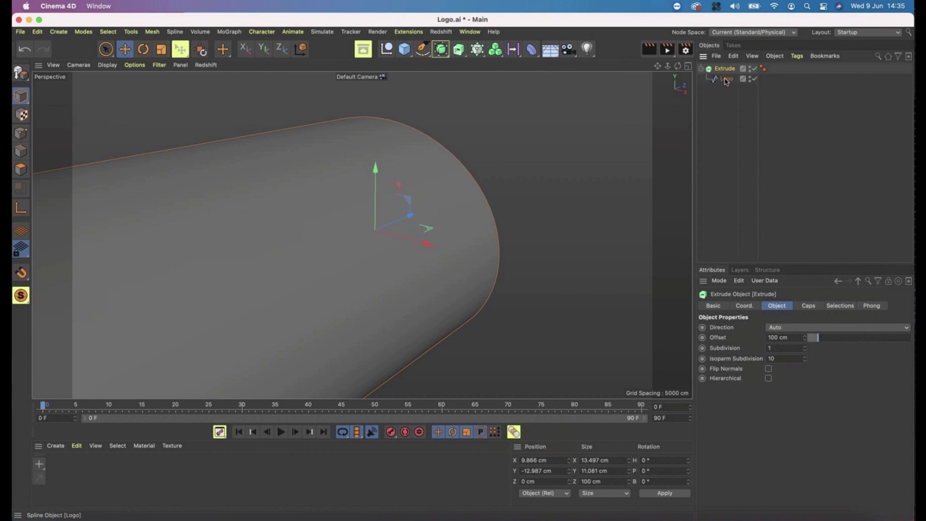
pyautogui.moveTo(816, 338); pyautogui.dragTo(810, 338)
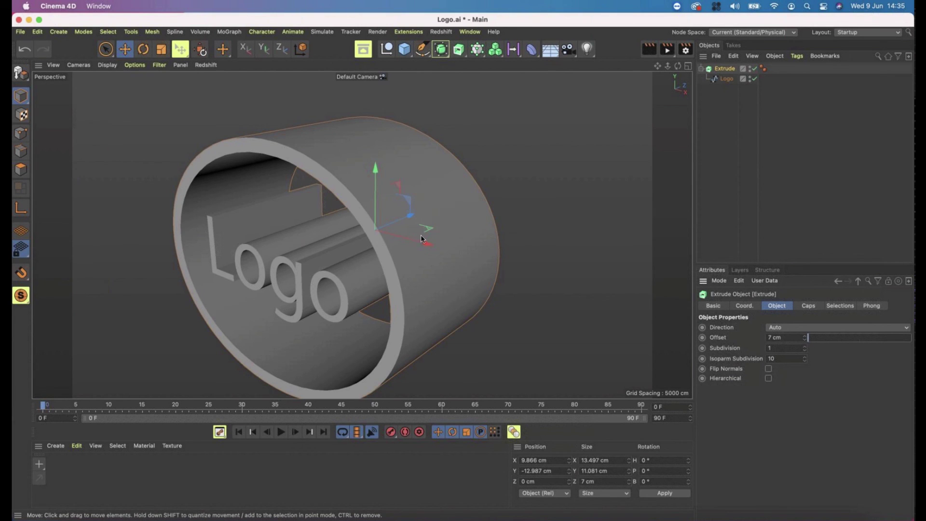
pyautogui.keyDown('alt'); pyautogui.moveTo(421, 239); pyautogui.dragTo(545, 207); pyautogui.keyUp('alt')
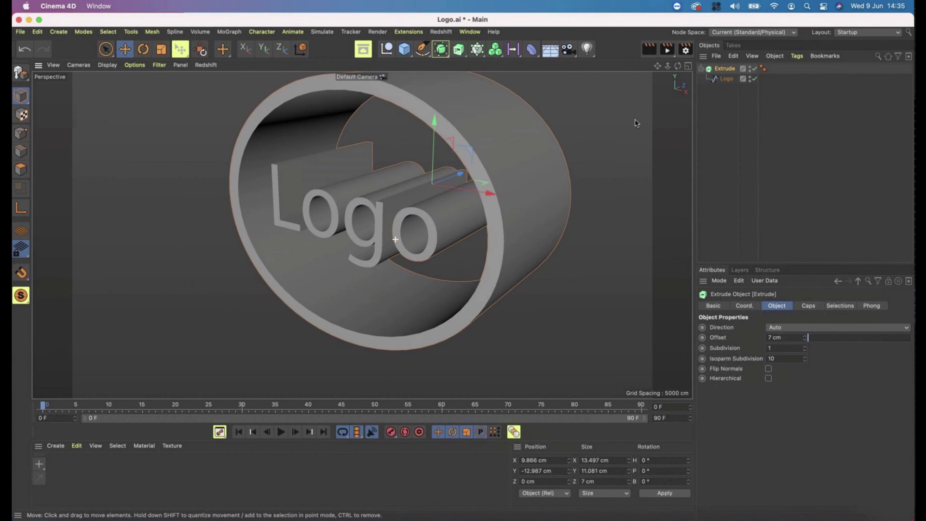
pyautogui.click(725, 79)
pyautogui.click(20, 133)
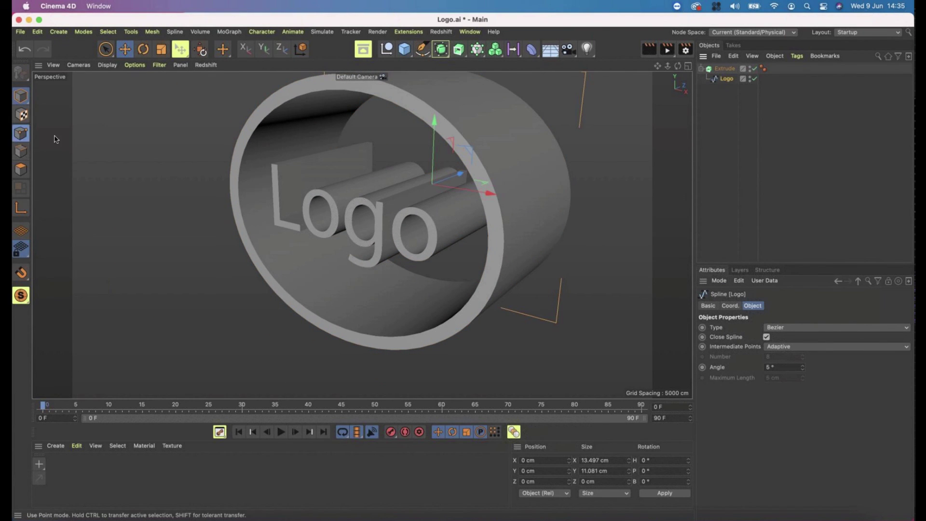
pyautogui.click(513, 126)
pyautogui.moveTo(531, 110); pyautogui.dragTo(534, 89)
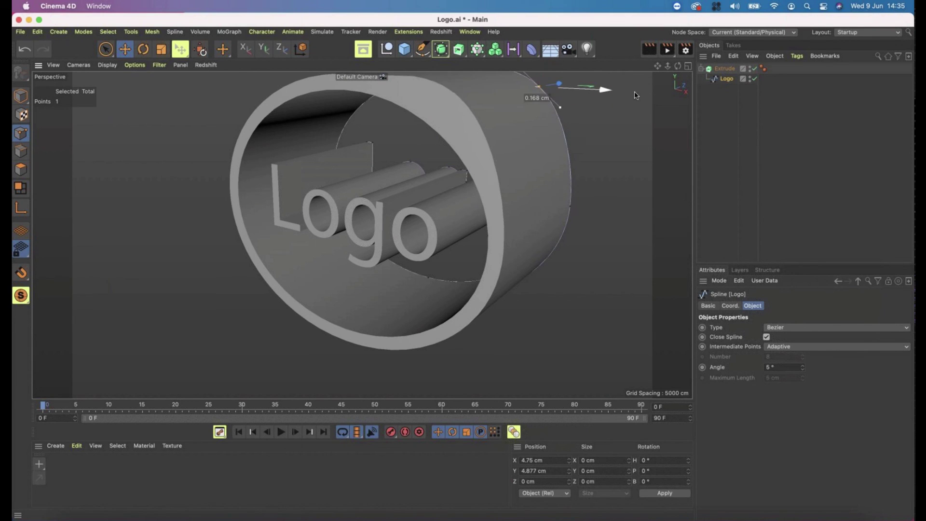